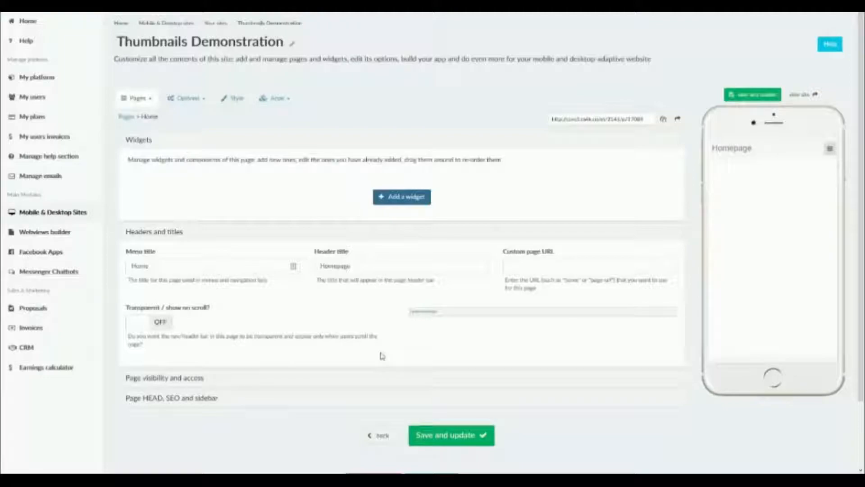
- Add a Thumbnails widget to the Home page and save it with the main title "Thumbnails"
left_click(406, 196)
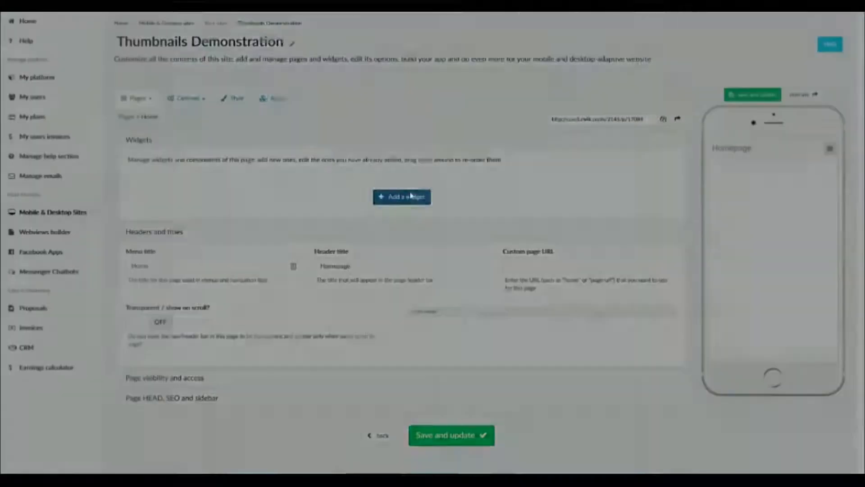
scroll(410, 194, "down", 4)
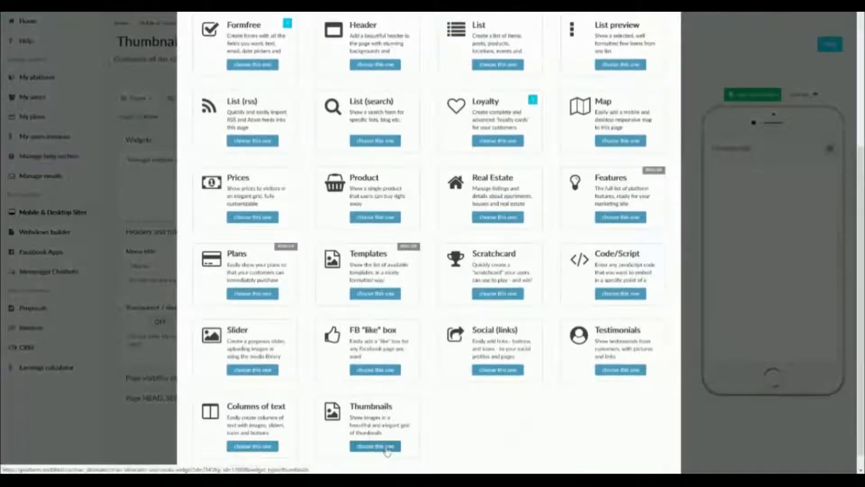
left_click(385, 425)
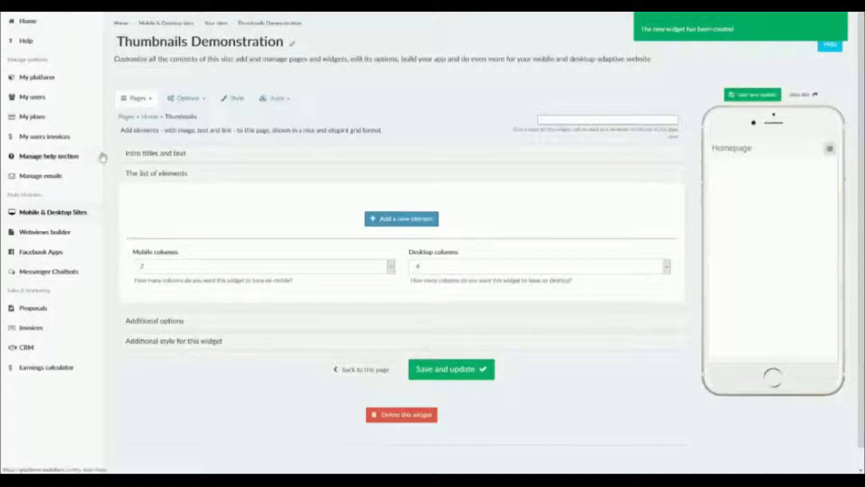
left_click(156, 153)
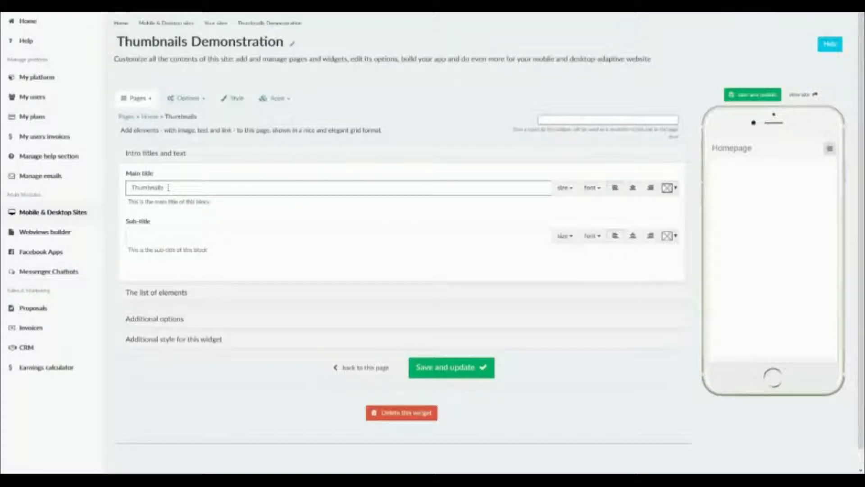
left_click(448, 372)
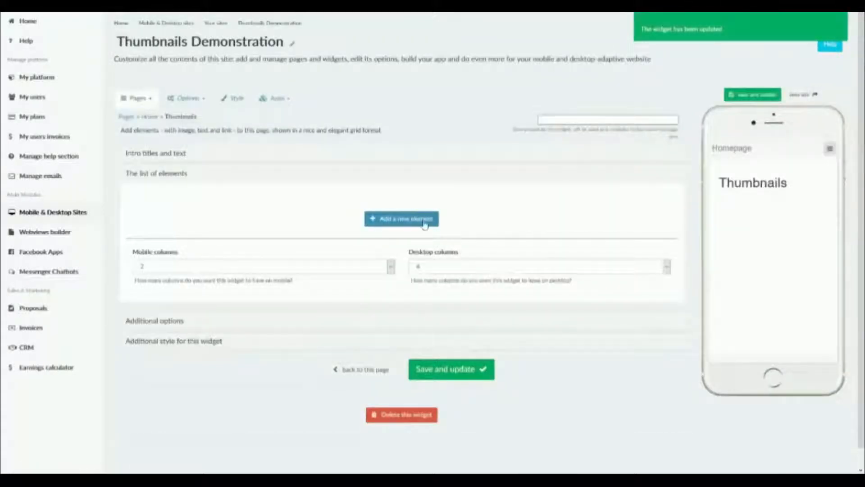
- Add a new element to the Thumbnails widget using the cloud-and-plug picture from the global media library
left_click(424, 224)
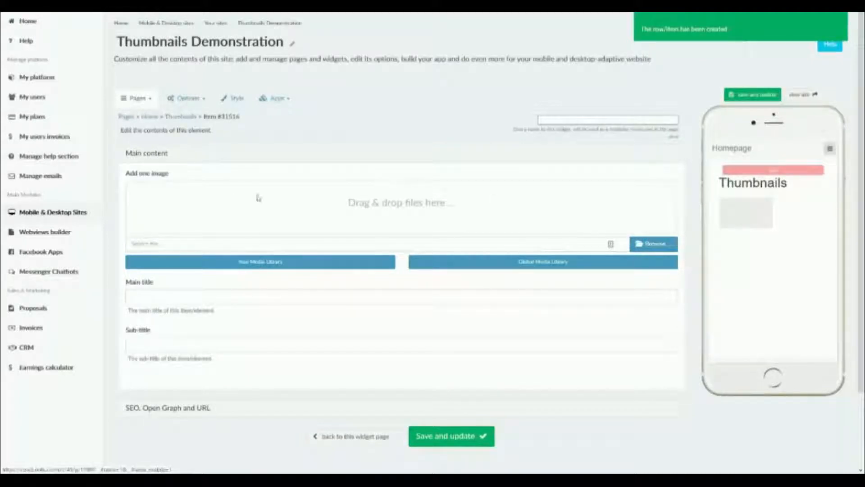
right_click(645, 249)
left_click(504, 267)
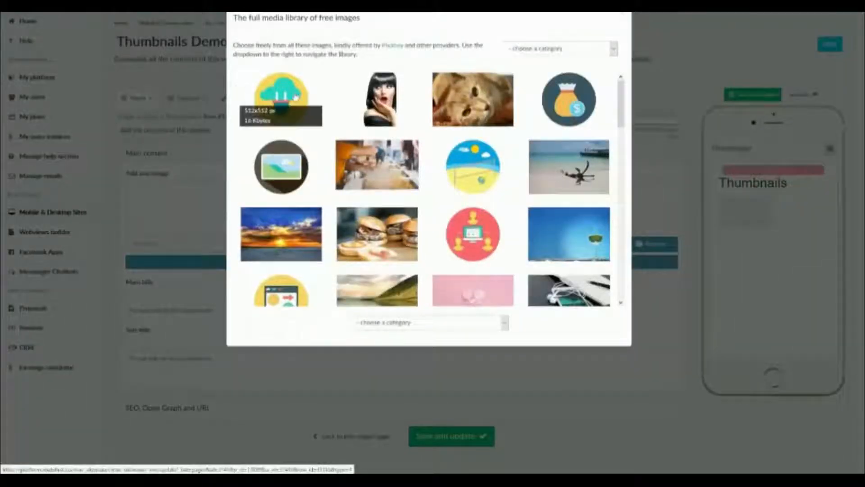
left_click(280, 105)
left_click(546, 321)
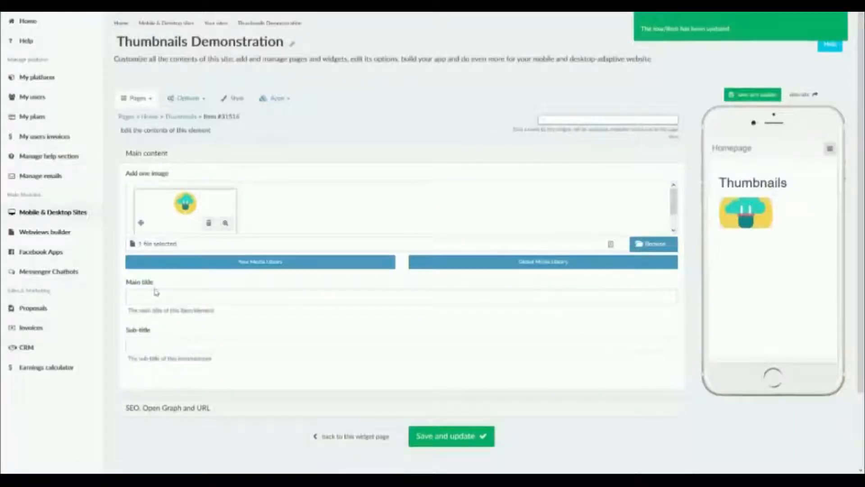
- Save the element with main title "Title" and sub-title "Sub Title", and check its enlarged view in the phone preview
left_click(157, 296)
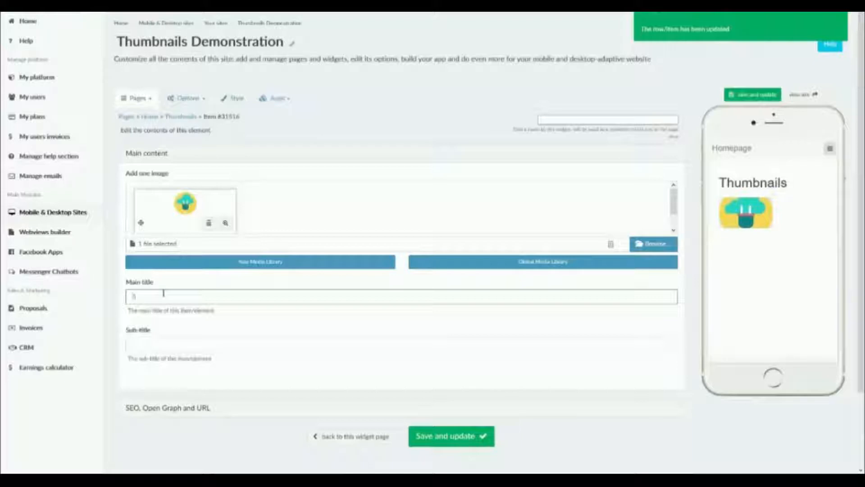
key("Tab")
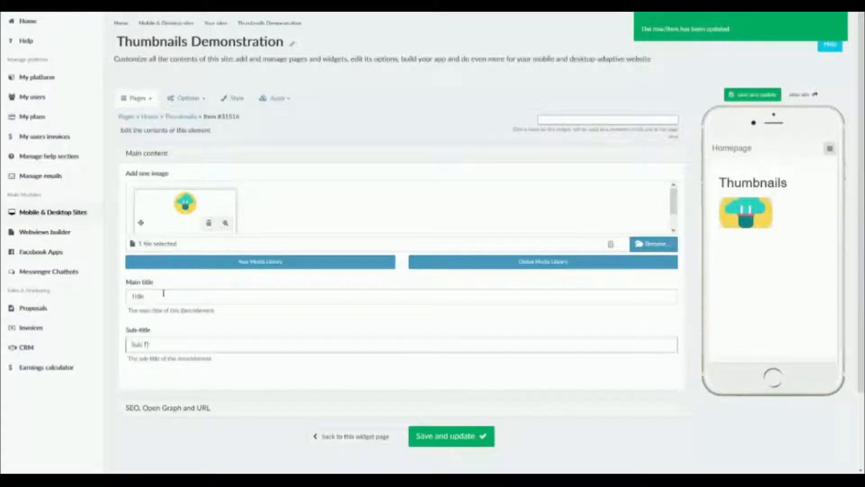
left_click(764, 95)
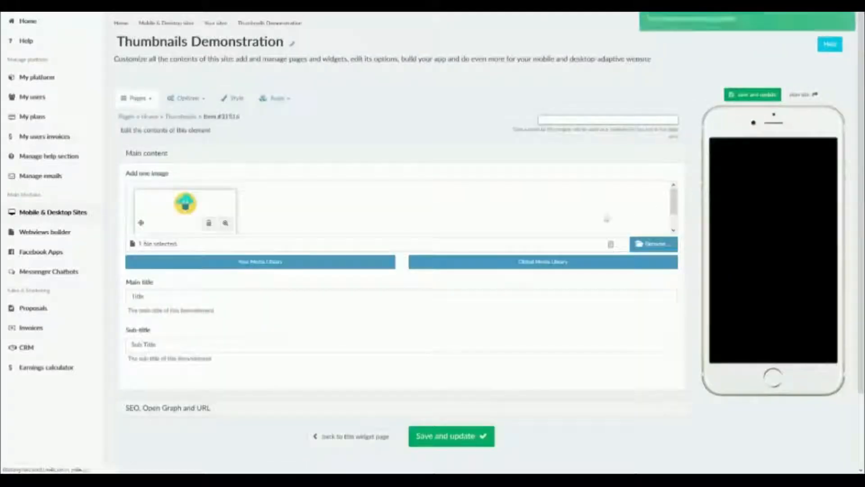
left_click(740, 221)
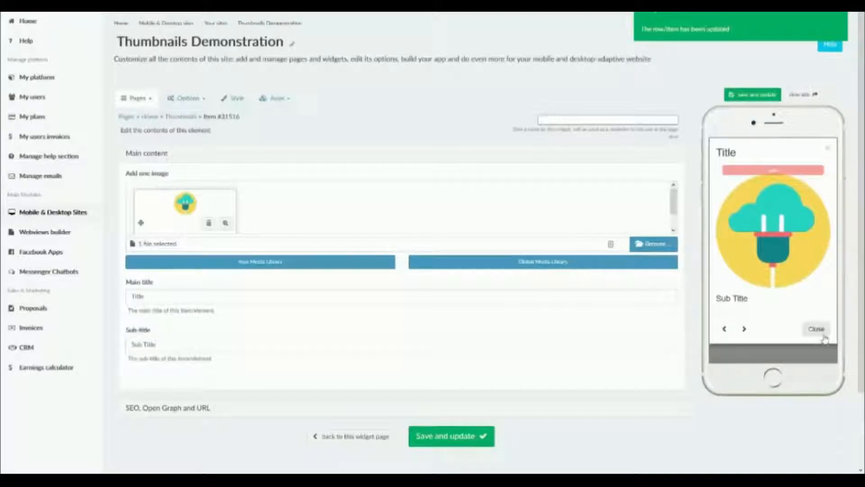
left_click(824, 338)
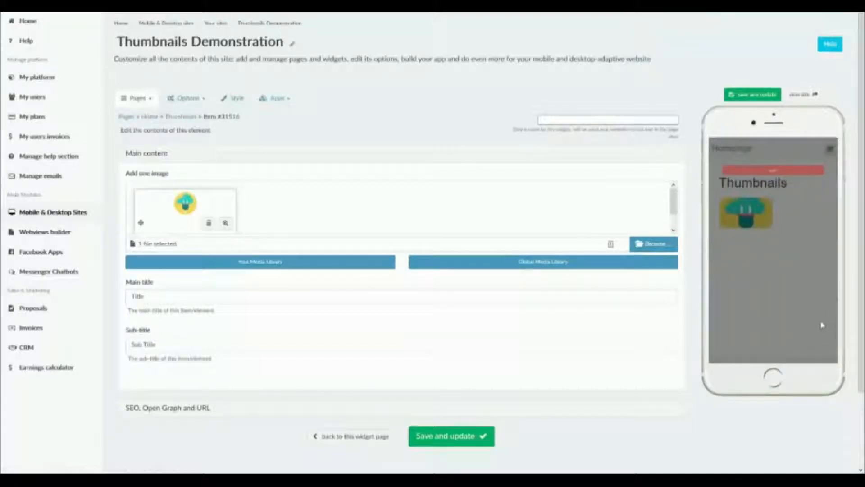
- Review the element's SEO, Open Graph and URL settings, return to its main content and save the element
left_click(178, 409)
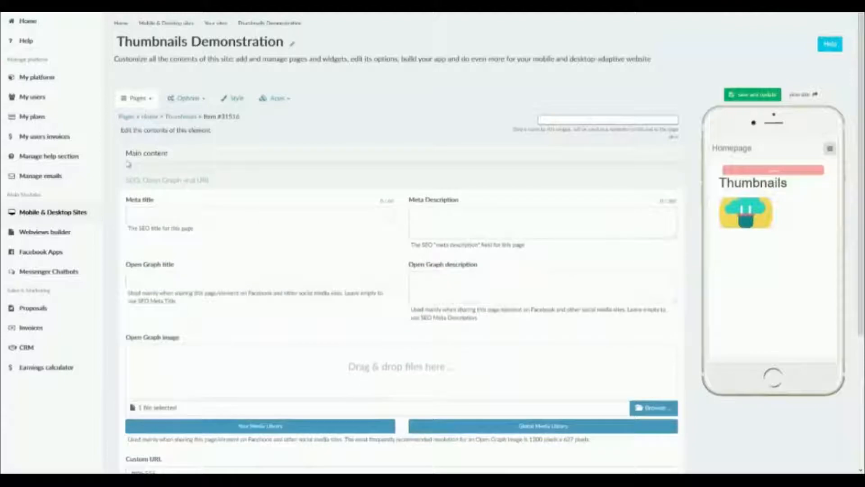
scroll(243, 181, "down", 4)
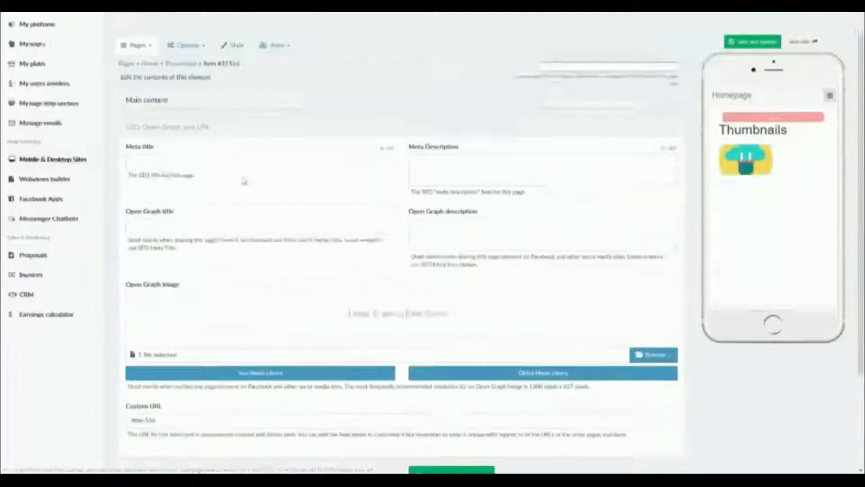
scroll(244, 181, "up", 1)
scroll(243, 181, "up", 1)
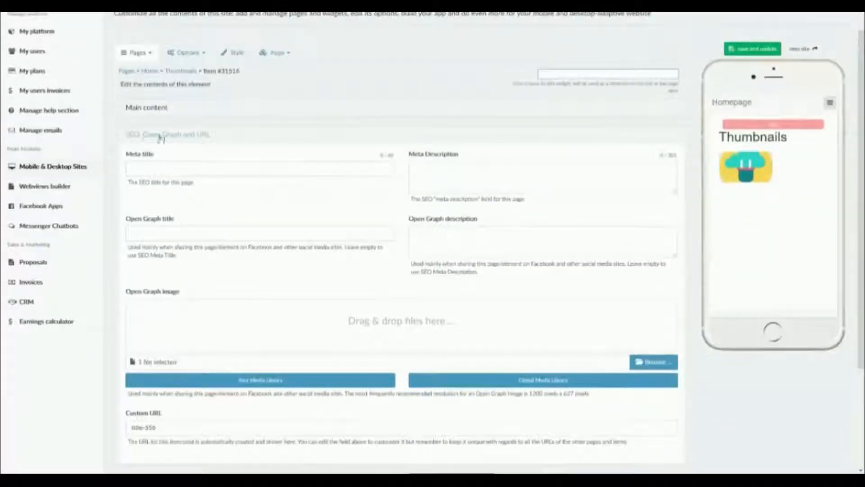
left_click(140, 110)
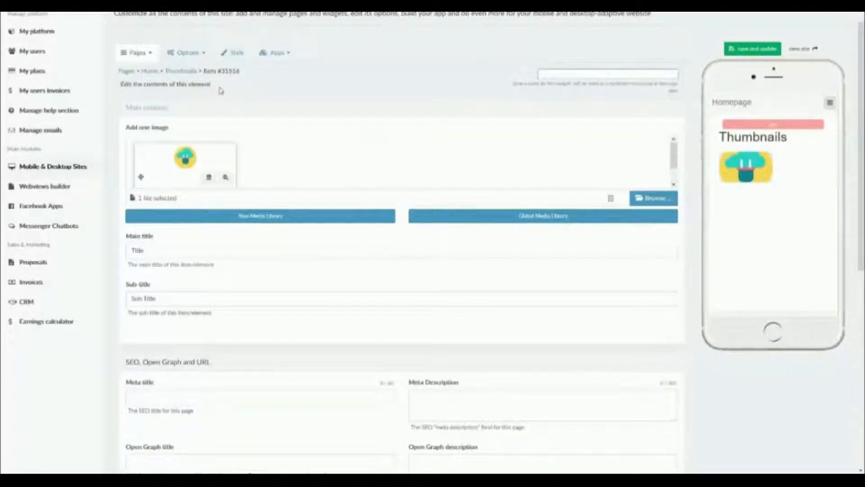
left_click(767, 51)
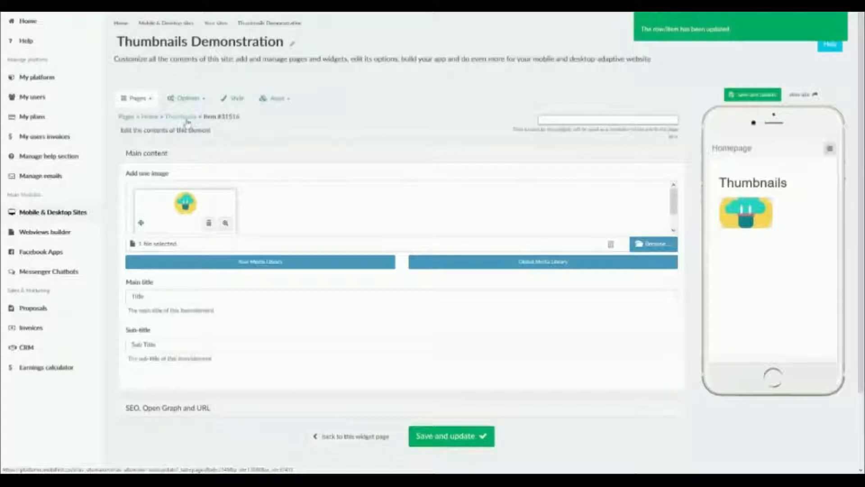
- Add a second element to the Thumbnails widget using the round underwater picture from the global media library
left_click(323, 436)
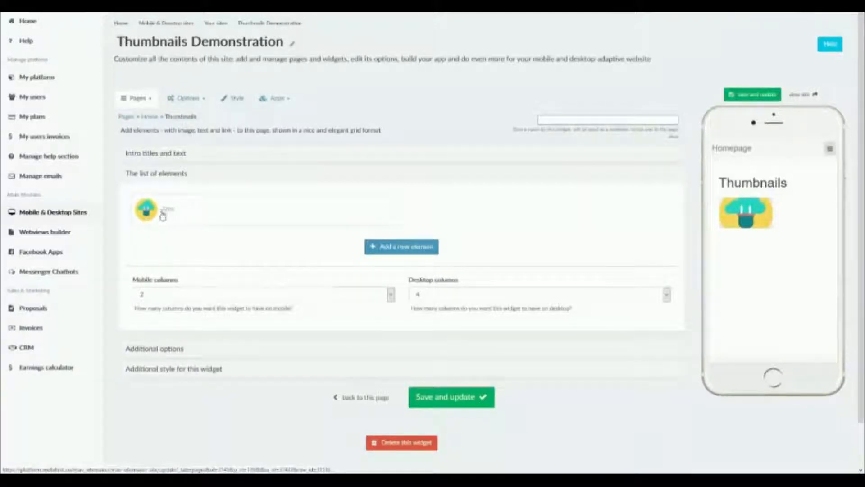
left_click(394, 251)
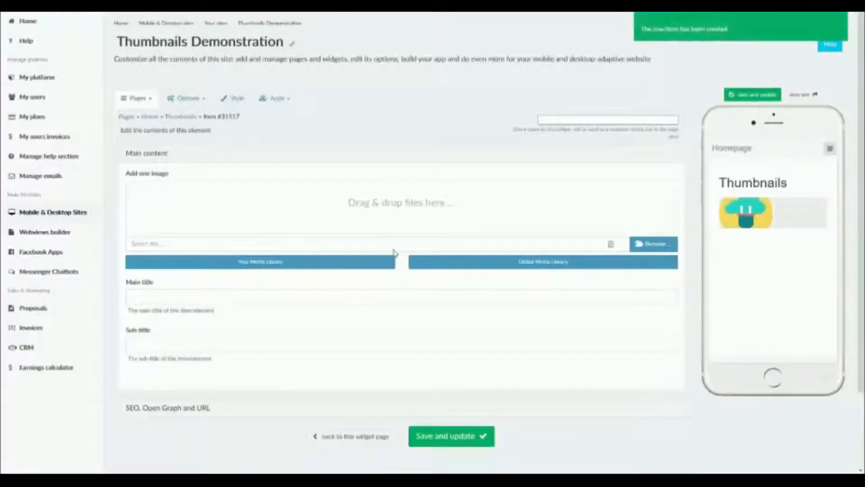
left_click(456, 266)
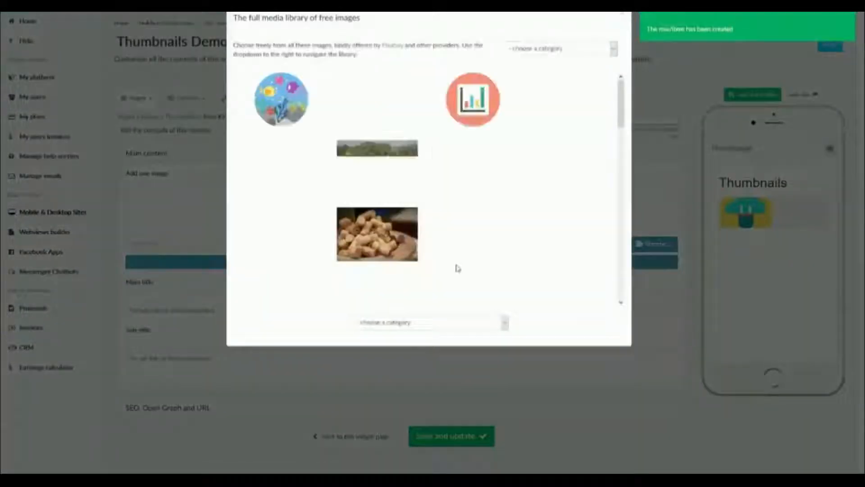
left_click(278, 95)
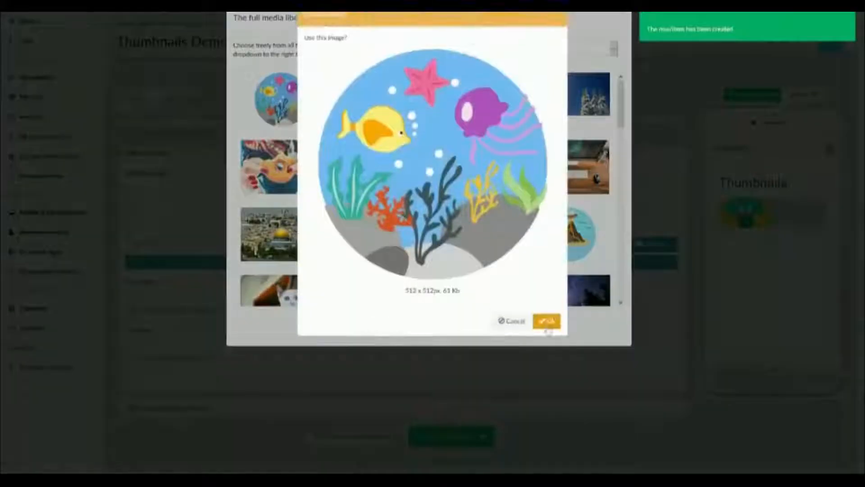
left_click(549, 321)
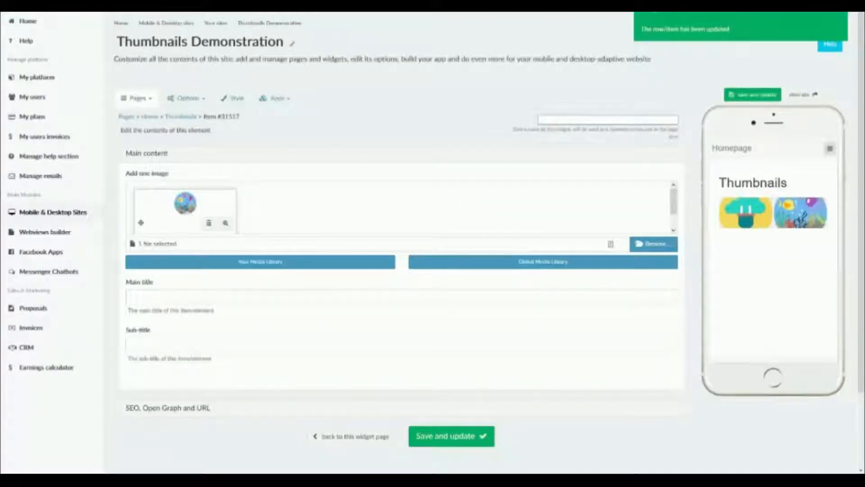
- Check the underwater thumbnail's enlarged view in the phone preview, close it and save the element
left_click(819, 218)
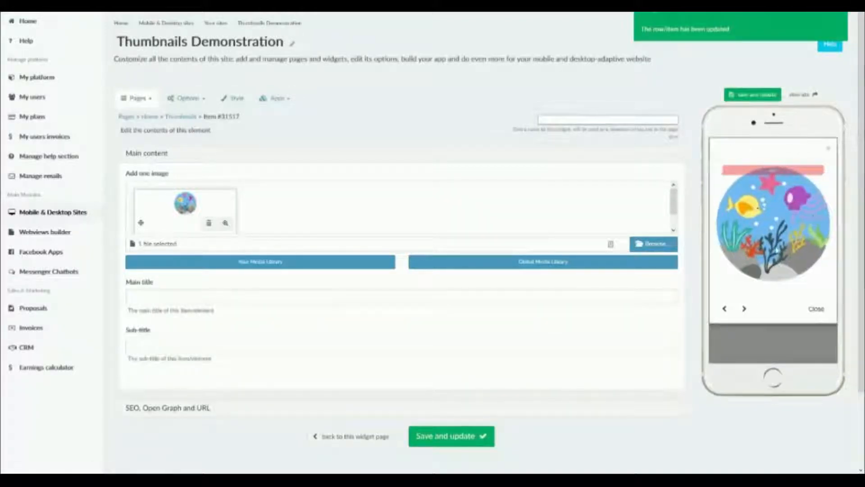
left_click(821, 311)
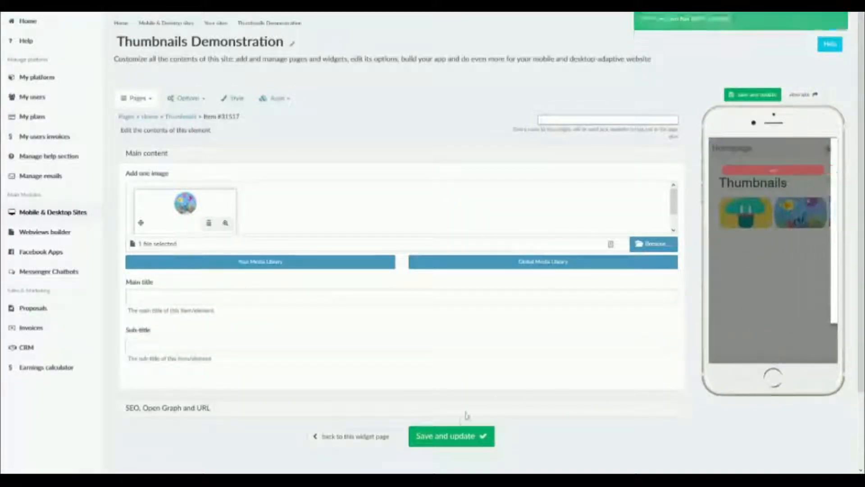
right_click(451, 441)
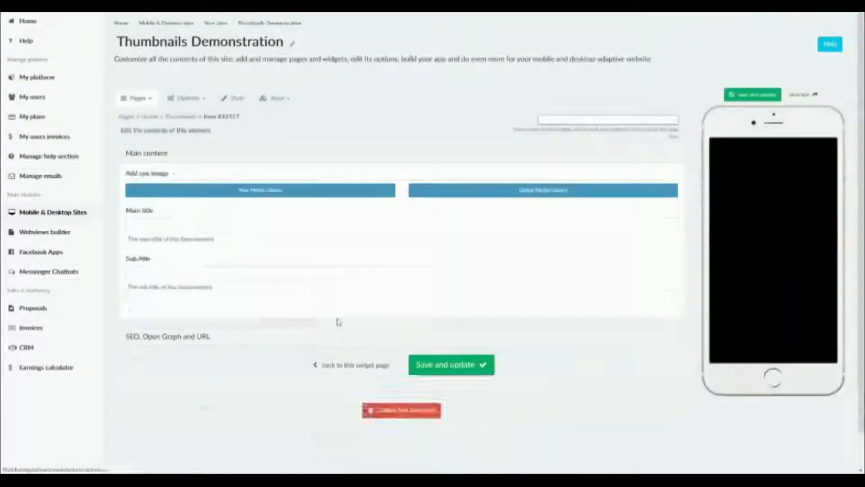
- Add a third element to the Thumbnails widget with the castle picture from the global media library and save it
left_click(185, 118)
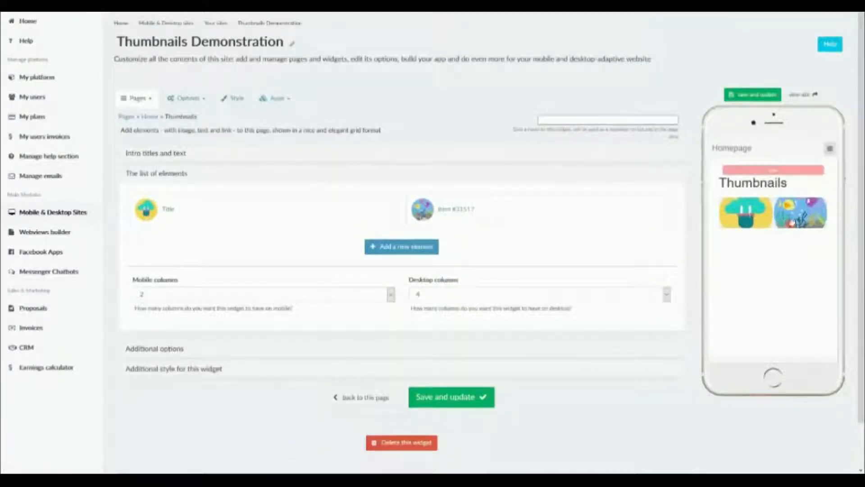
left_click(393, 254)
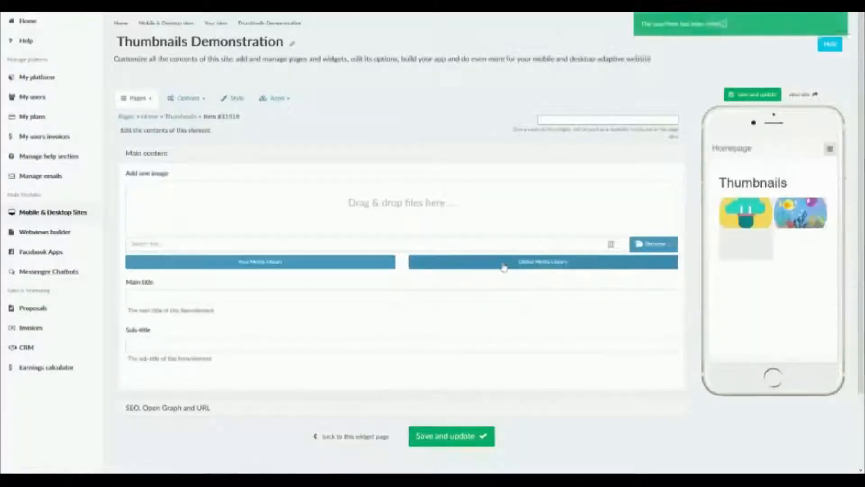
left_click(503, 264)
left_click(555, 116)
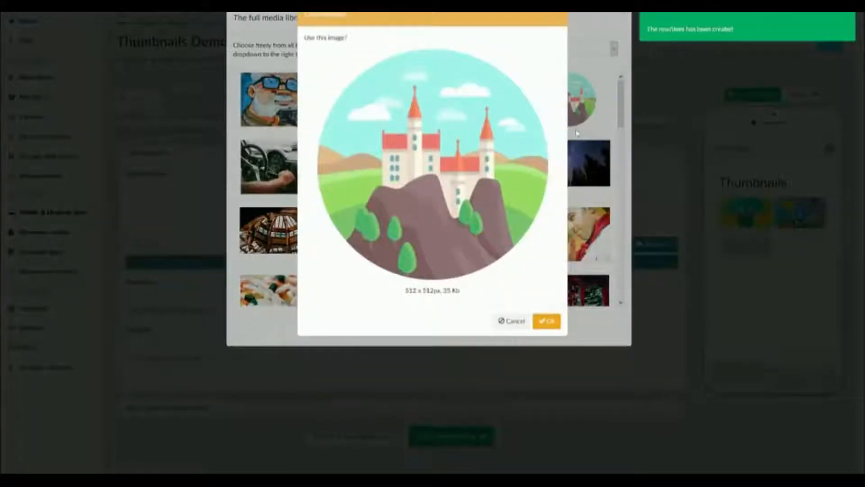
left_click(556, 323)
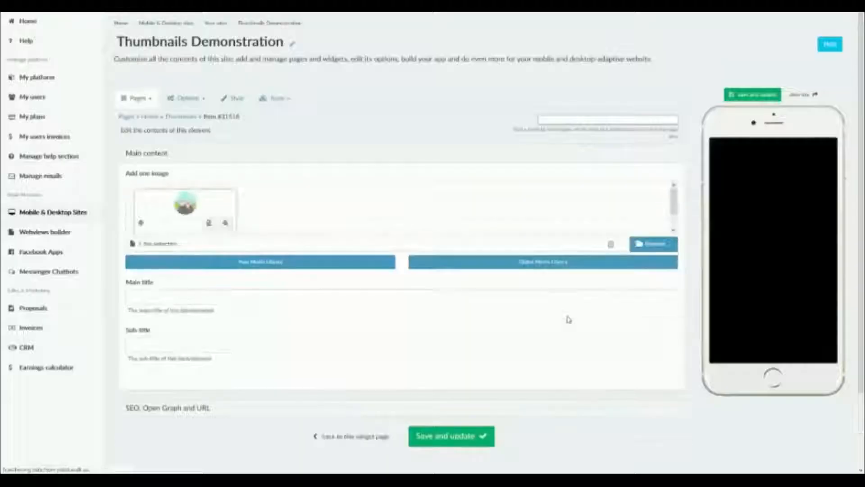
left_click(478, 436)
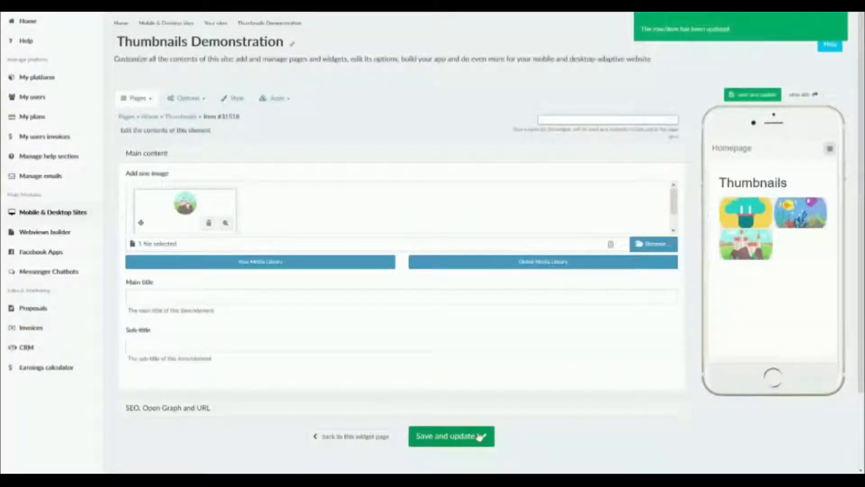
- Add a fourth element to the Thumbnails widget with the microchip picture from the global media library and save it
left_click(378, 437)
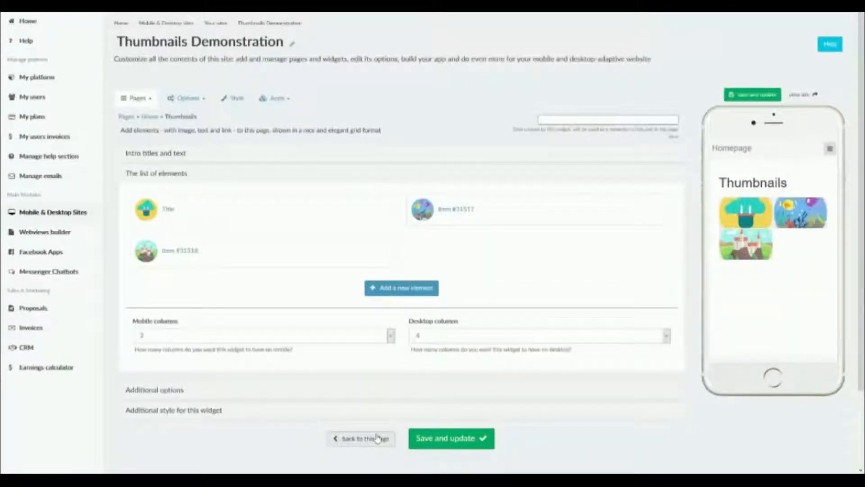
left_click(392, 288)
left_click(485, 268)
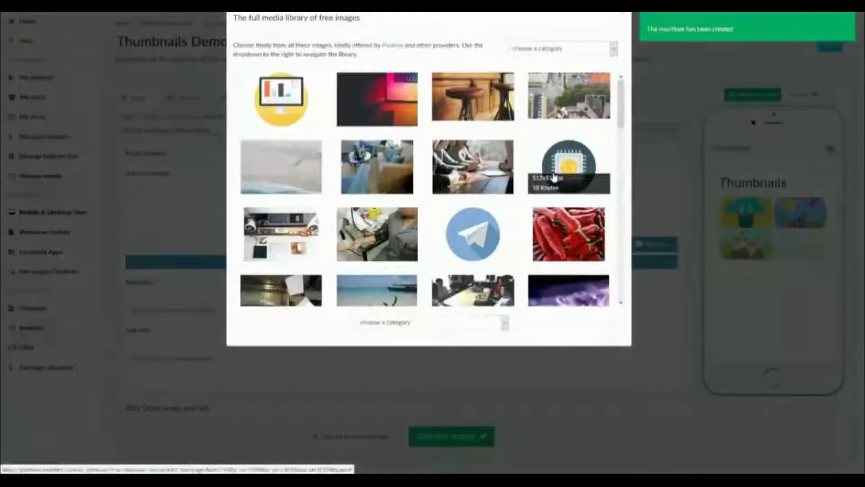
left_click(553, 176)
left_click(548, 319)
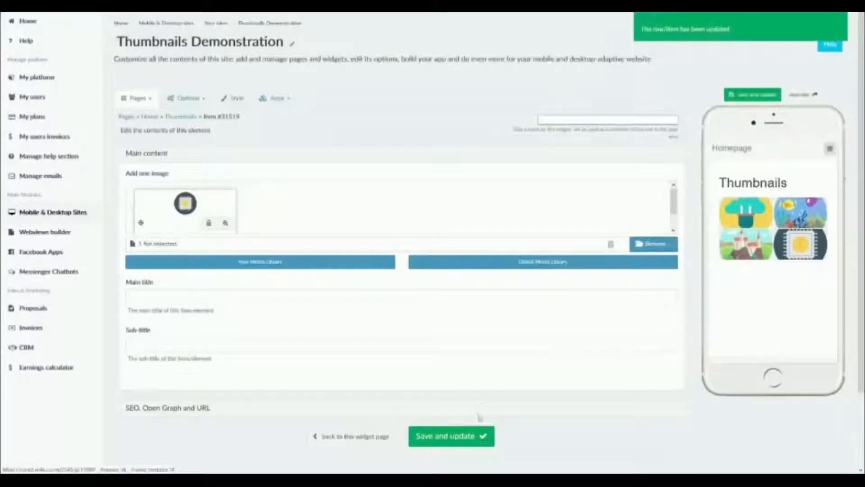
left_click(471, 436)
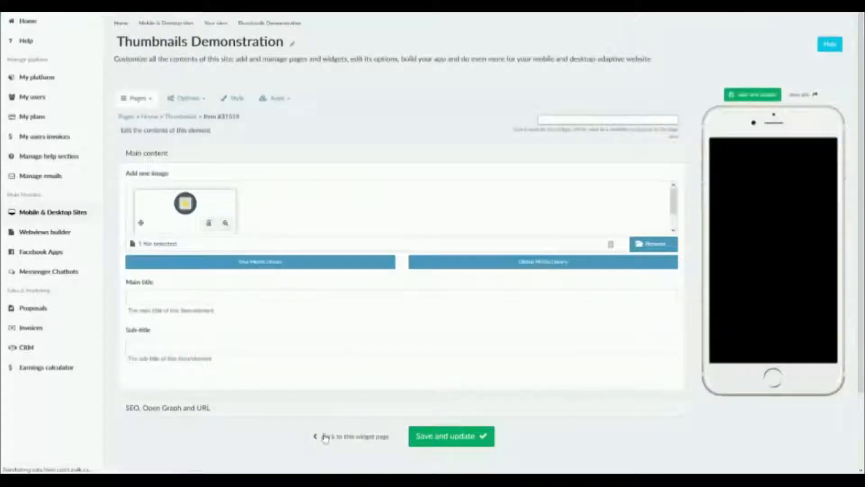
- Return to the Thumbnails widget, set its mobile columns to 1 and save the change
left_click(326, 436)
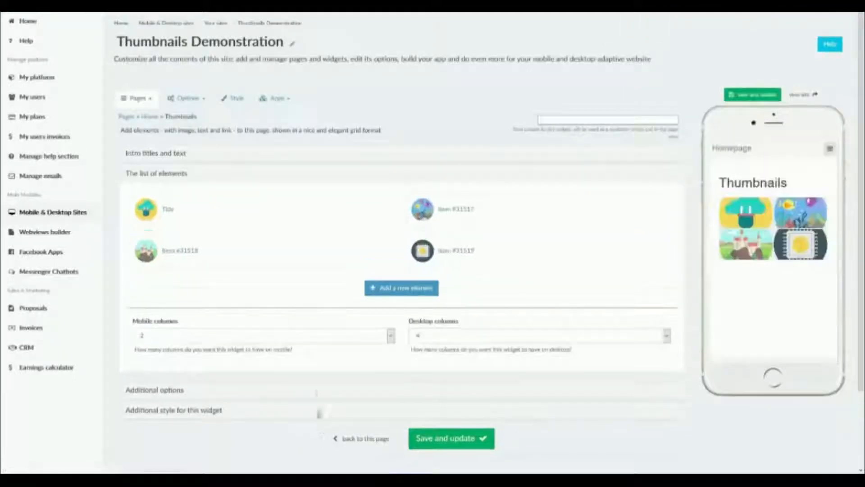
left_click(214, 338)
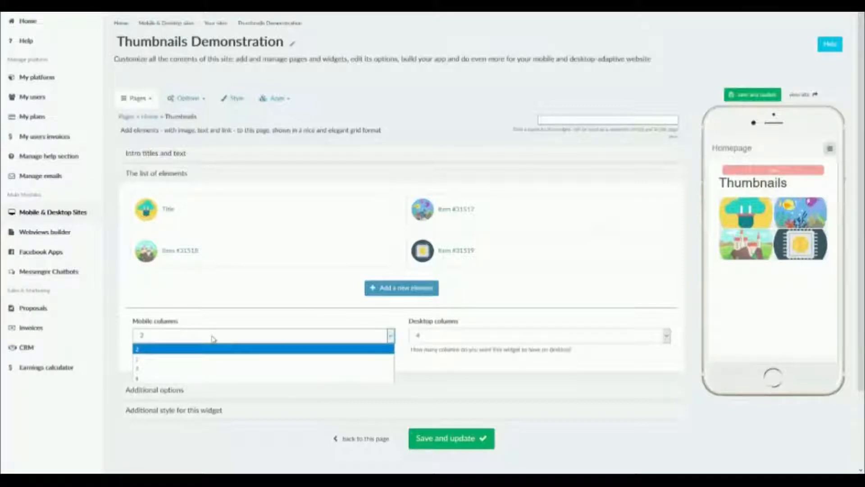
left_click(214, 360)
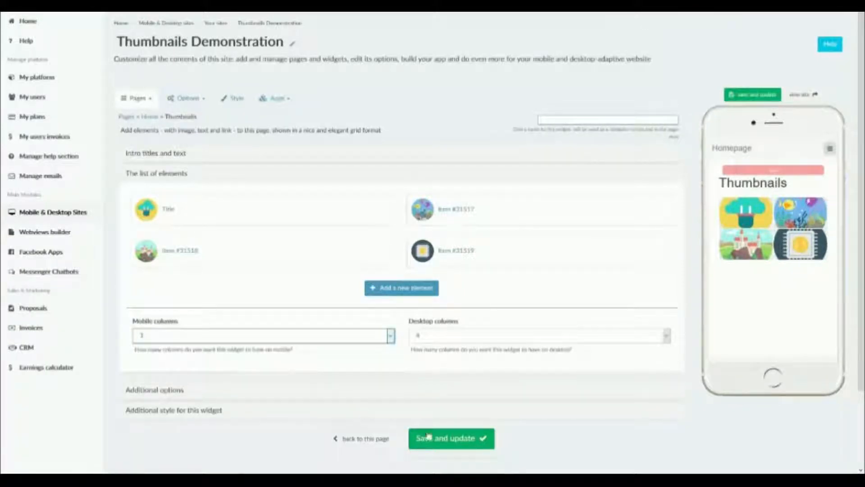
left_click(448, 439)
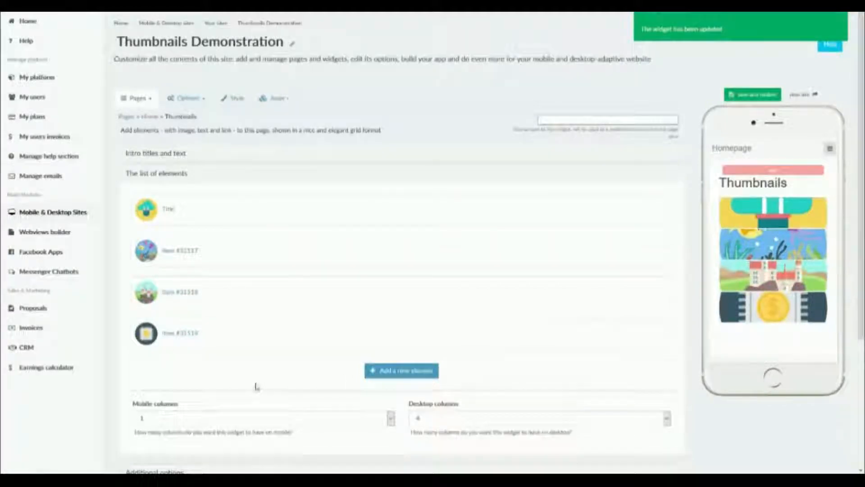
- Save the widget with 4 mobile columns and check the microchip thumbnail's enlarged view in the phone preview
scroll(255, 383, "down", 2)
left_click(237, 321)
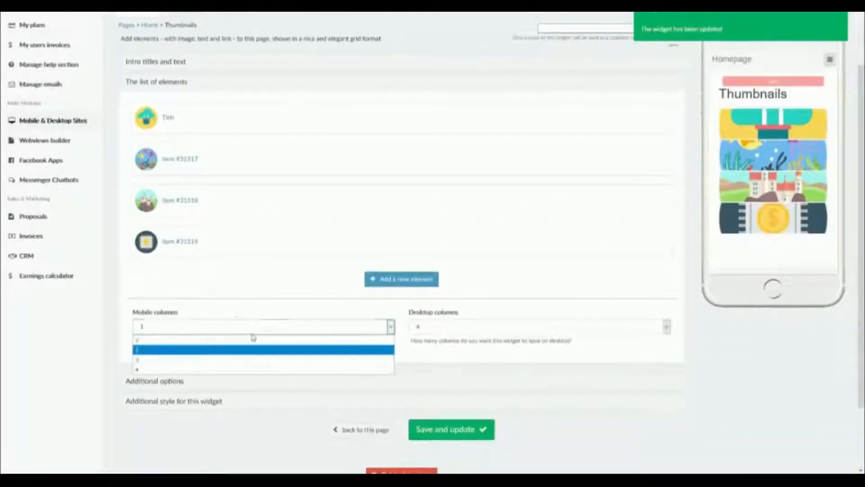
left_click(239, 370)
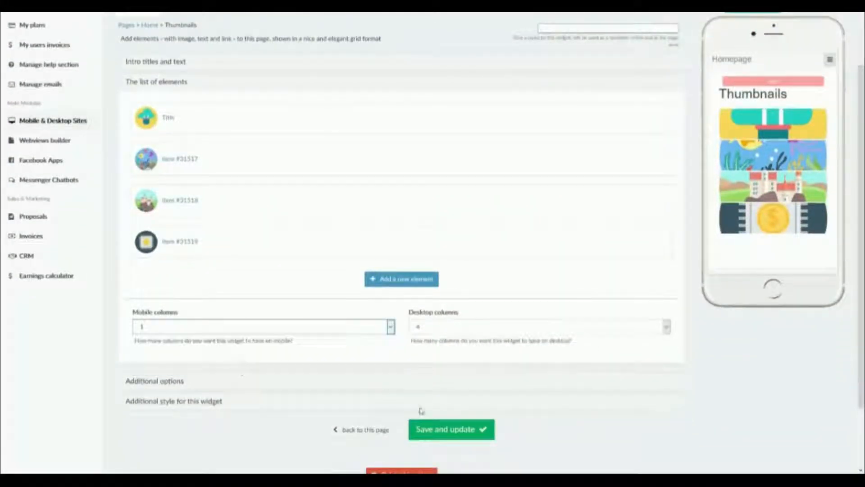
left_click(433, 430)
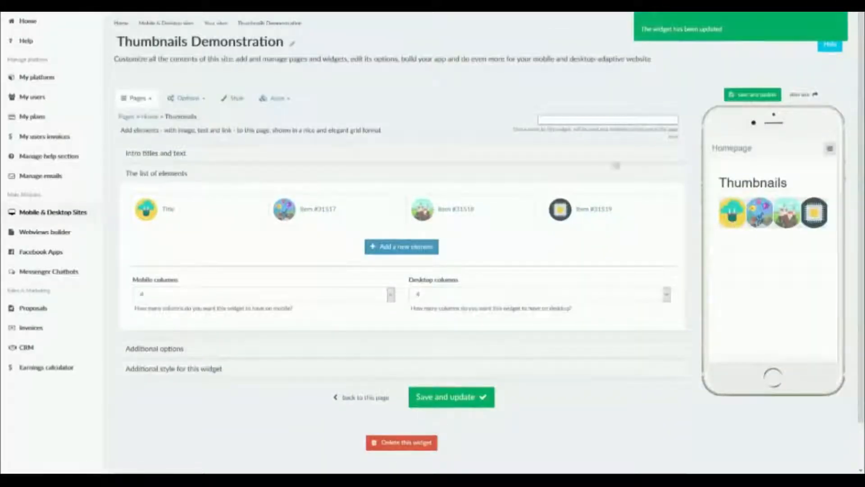
left_click(816, 220)
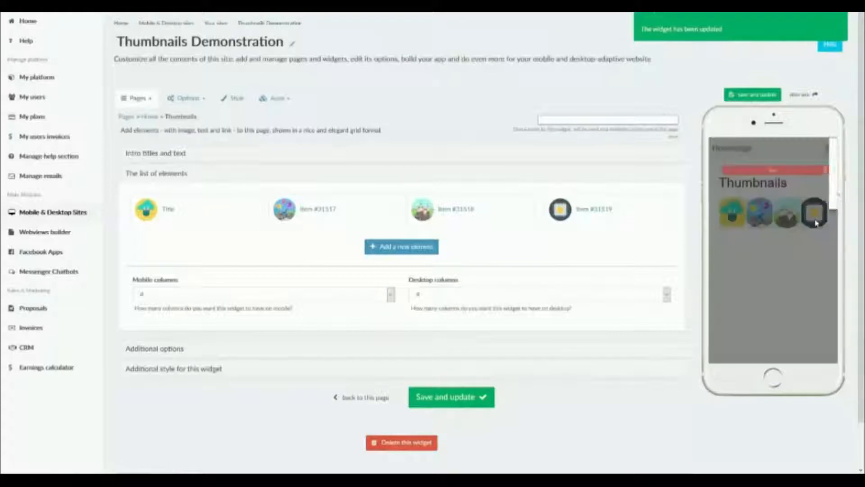
left_click(817, 310)
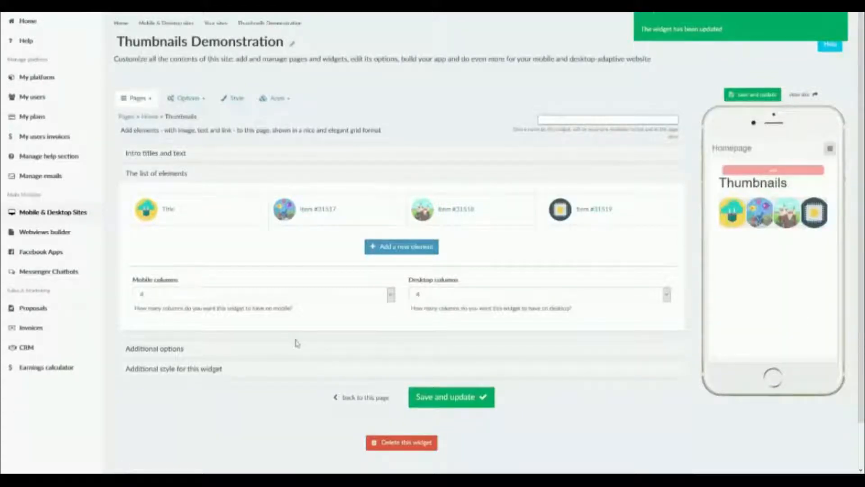
- Review the widget's additional options, desktop space choices and custom class setting
left_click(146, 350)
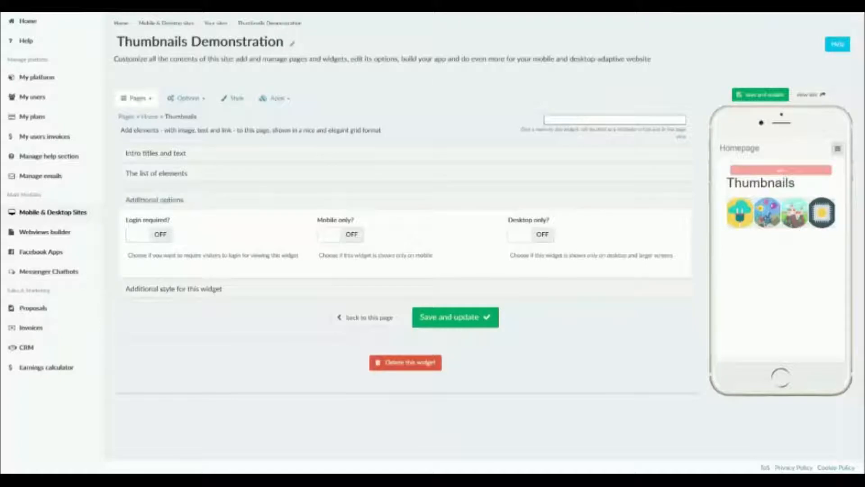
left_click(170, 290)
scroll(170, 292, "down", 3)
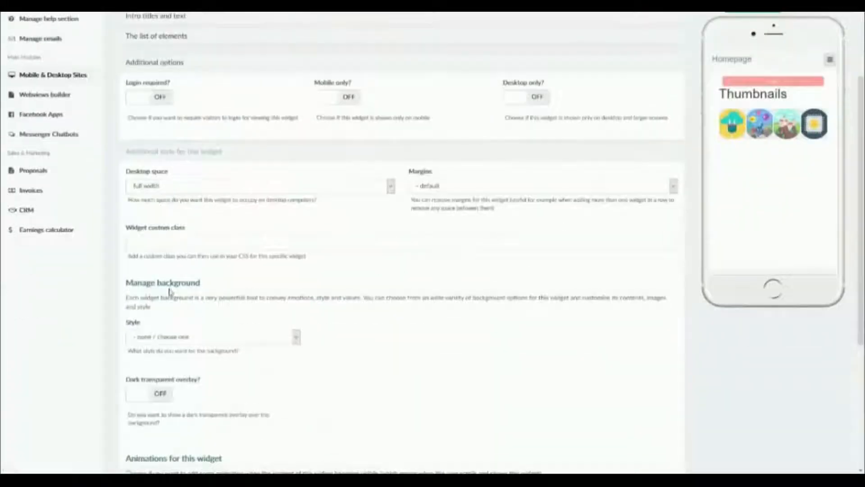
left_click(195, 192)
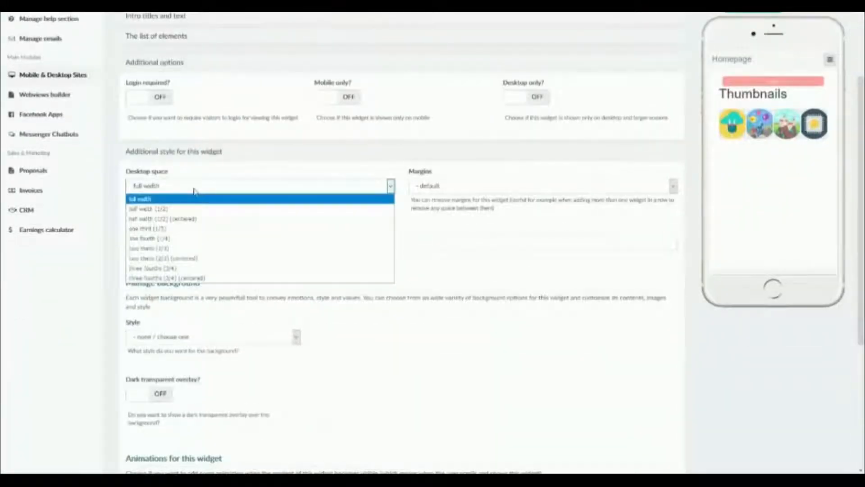
left_click(195, 191)
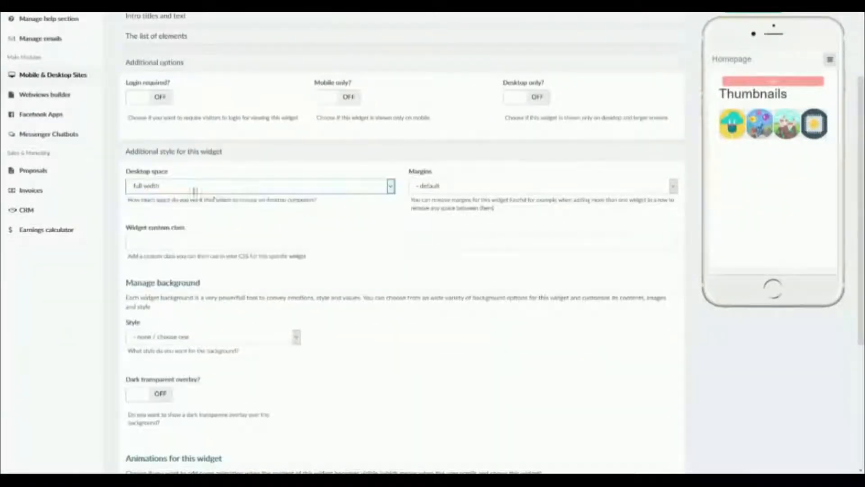
left_click(304, 249)
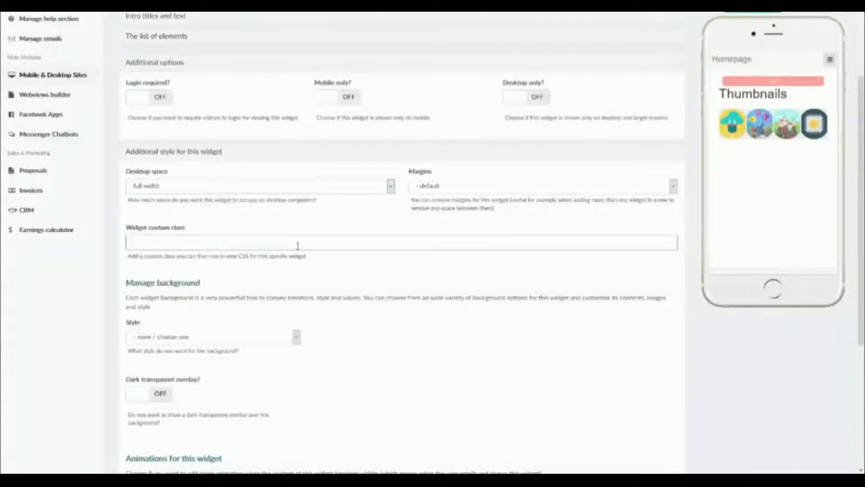
- Give the widget a solid color background in cyan #00ffff and save it
scroll(277, 333, "down", 1)
left_click(259, 292)
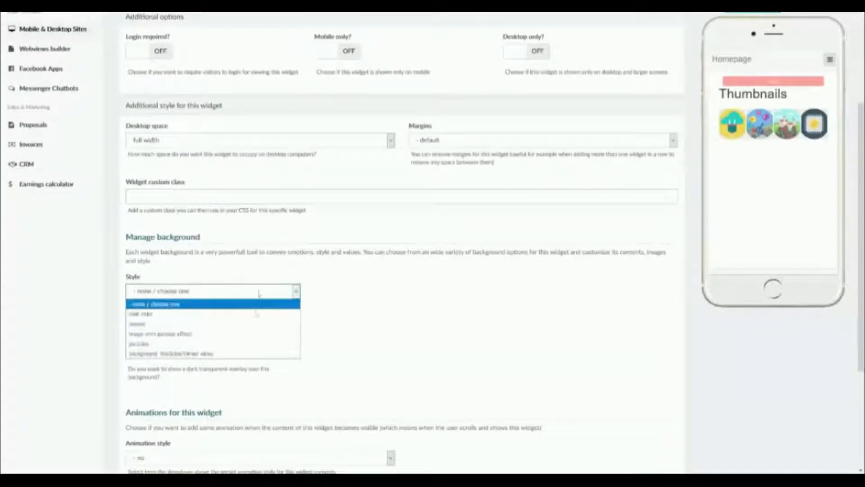
left_click(229, 314)
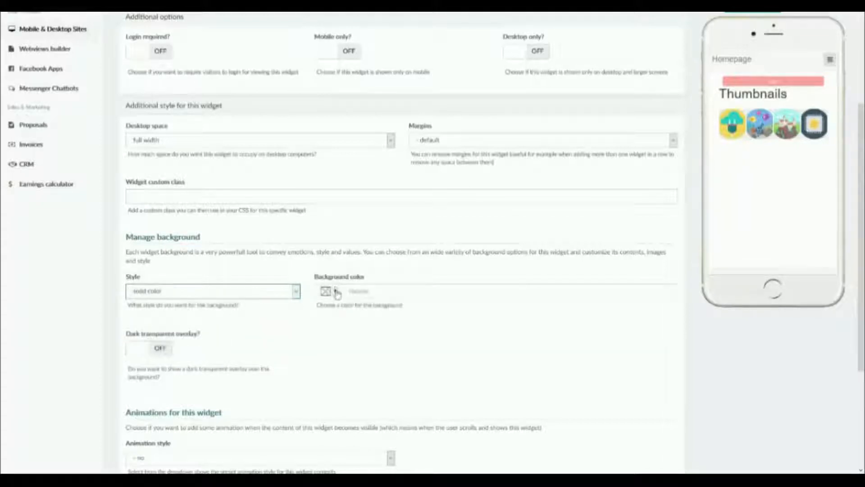
left_click(336, 292)
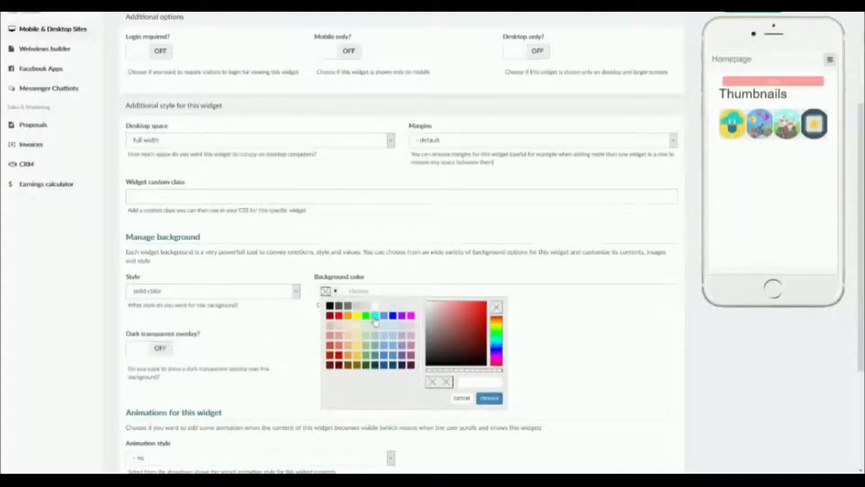
left_click(490, 399)
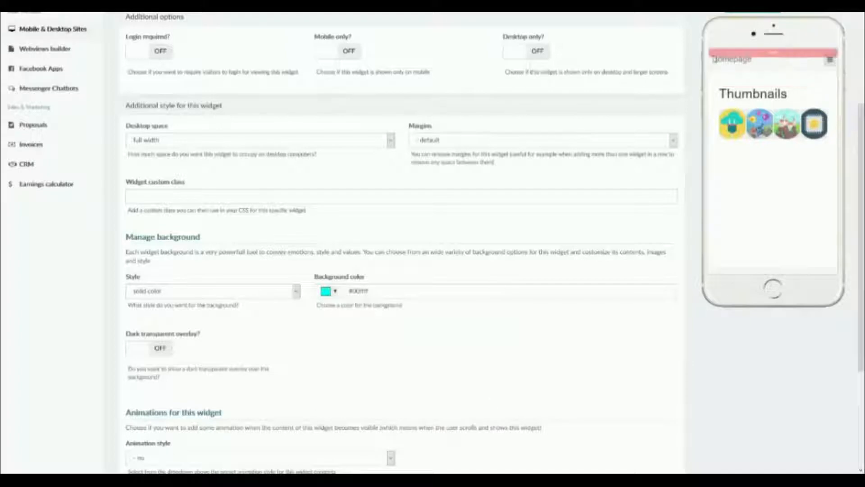
left_click(746, 12)
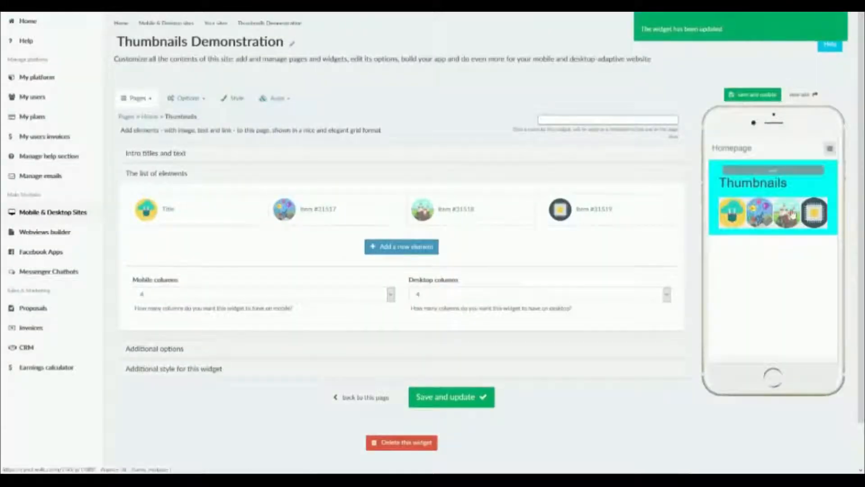
- Look over the widget's additional style settings once more and collapse that section
left_click(140, 370)
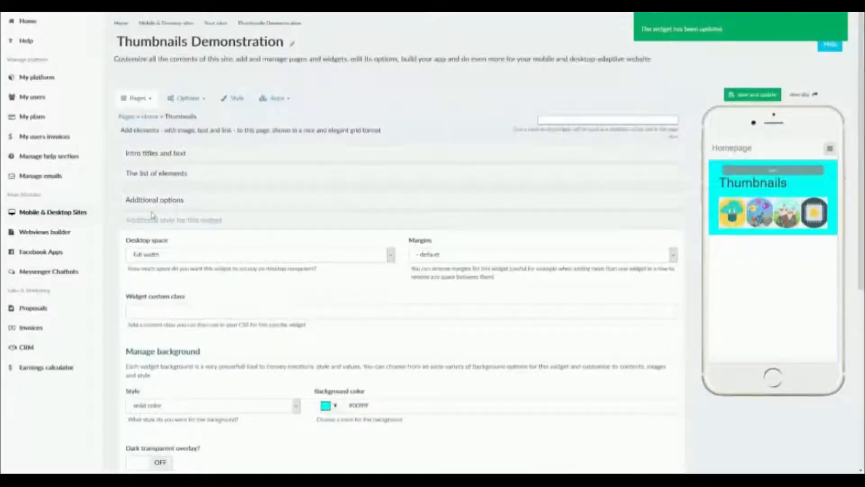
left_click(155, 220)
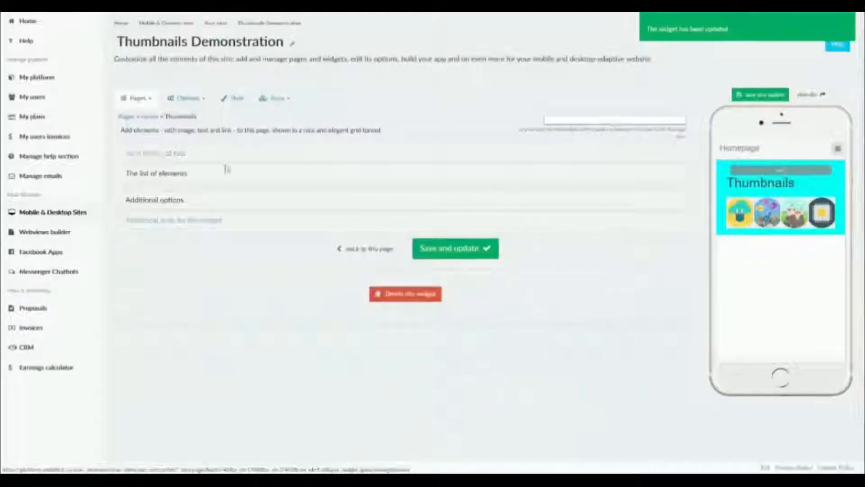